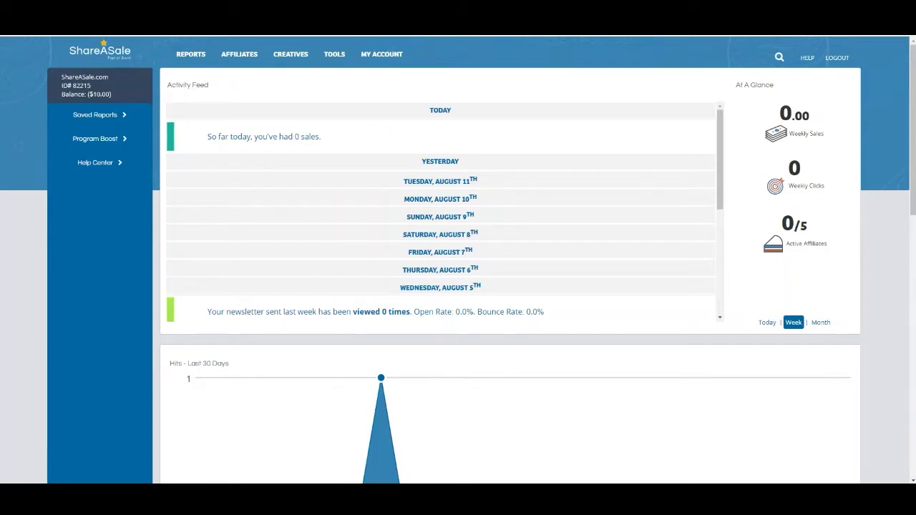
Go to Affiliates > Approval Rules to show the existing Plus 10 Feedback Score rule
left_click(239, 63)
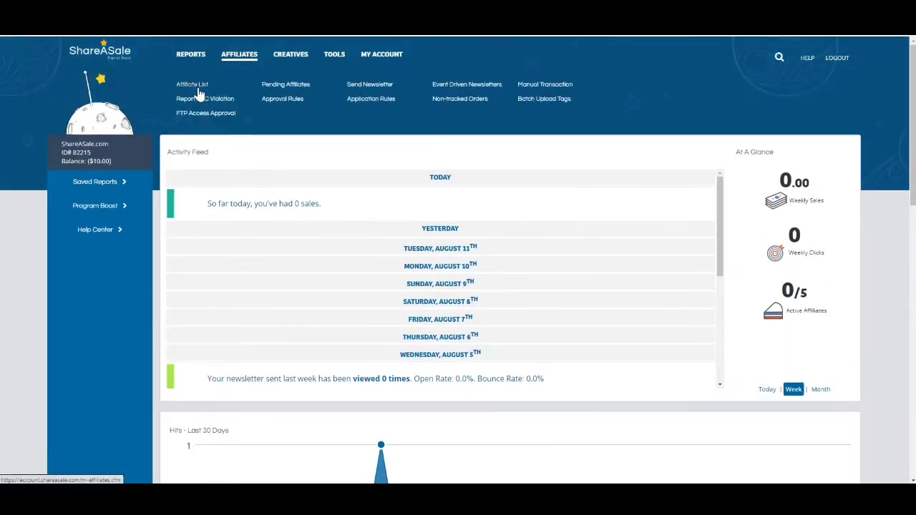
left_click(276, 103)
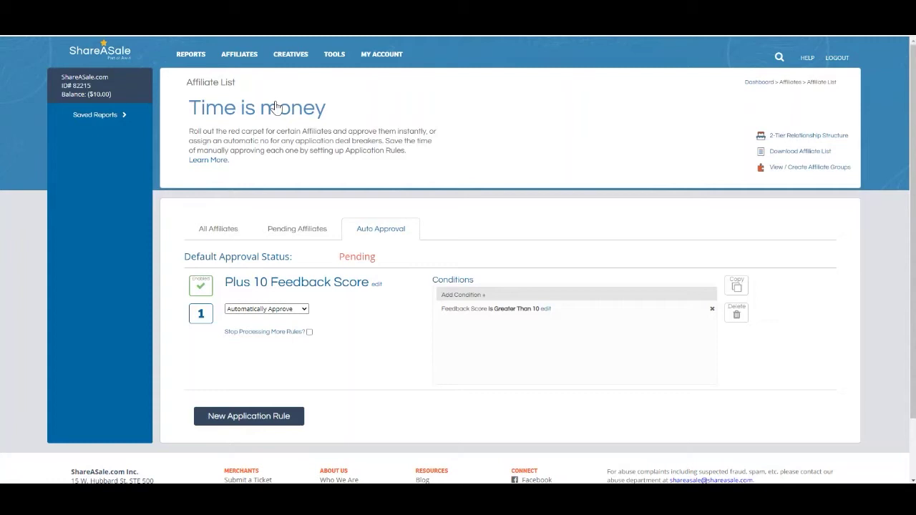
Create a new rule named Rule 2 that sends matching affiliates Automatically to Pending
left_click(231, 418)
scroll(302, 329, "down", 1)
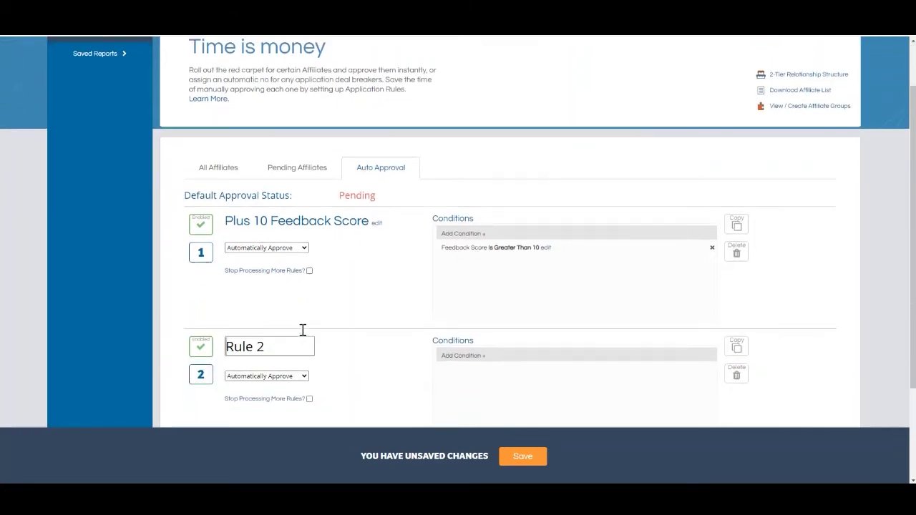
scroll(303, 329, "down", 1)
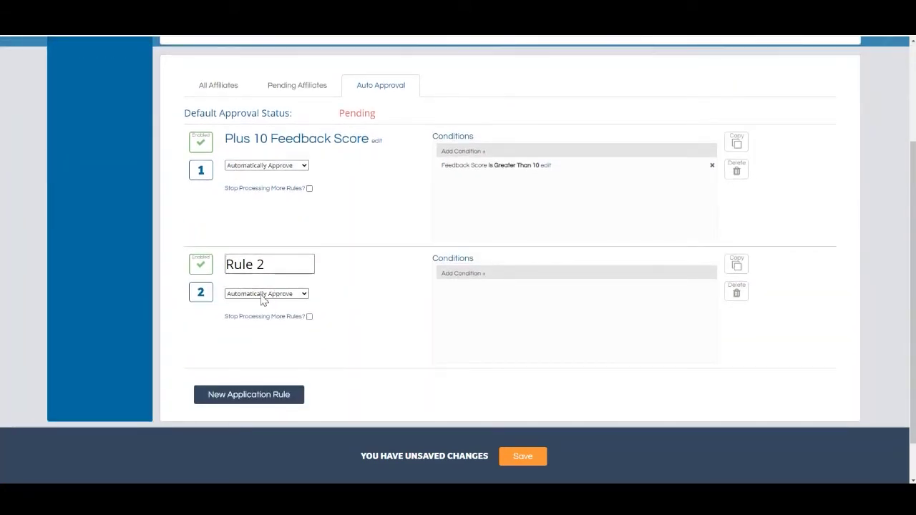
key("Return")
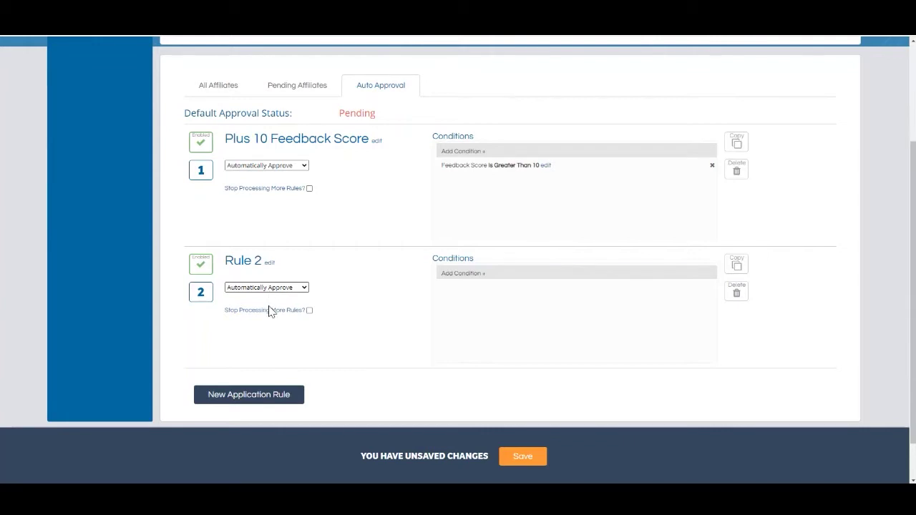
left_click(270, 322)
Add a Country IS NOT United States condition to Rule 2
left_click(465, 274)
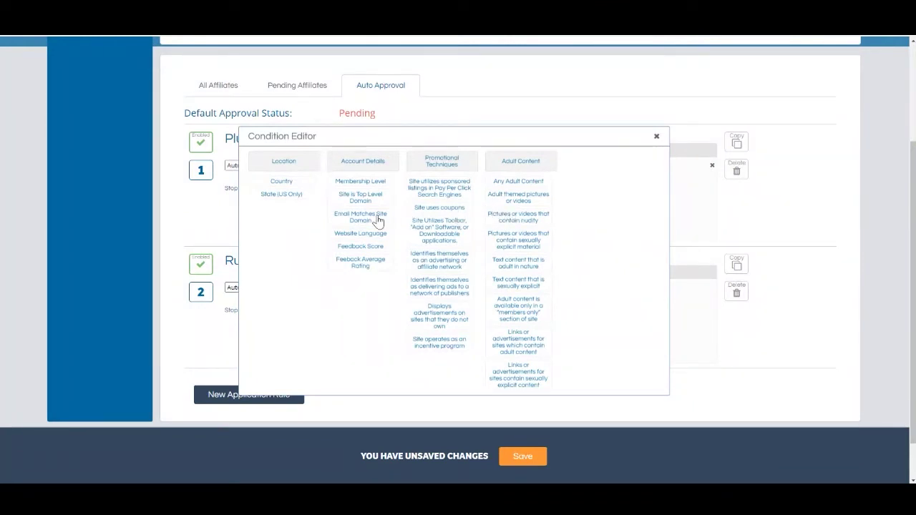
left_click(283, 182)
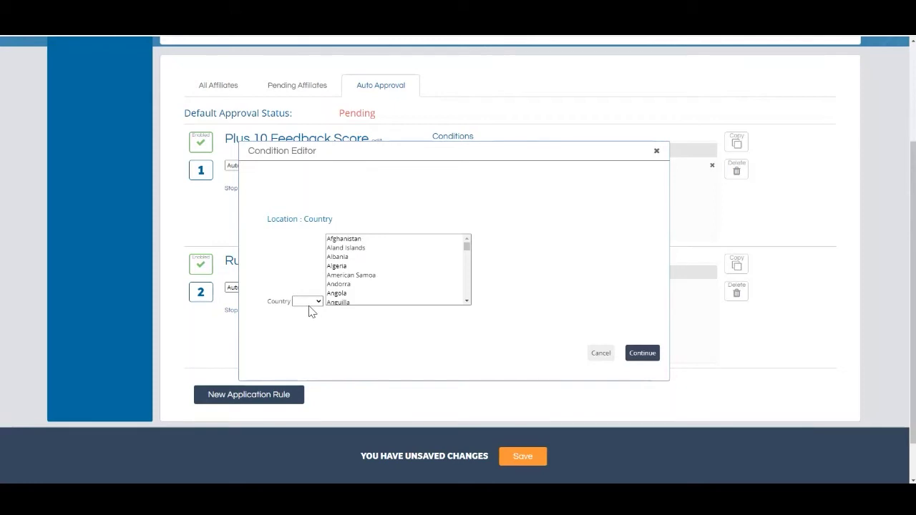
left_click(299, 326)
scroll(350, 247, "down", 3)
scroll(350, 243, "down", 2)
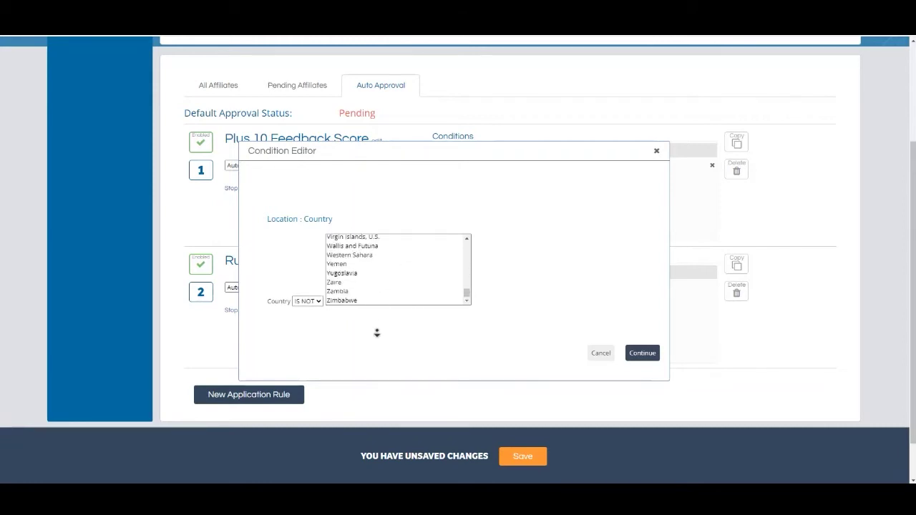
left_click(467, 239)
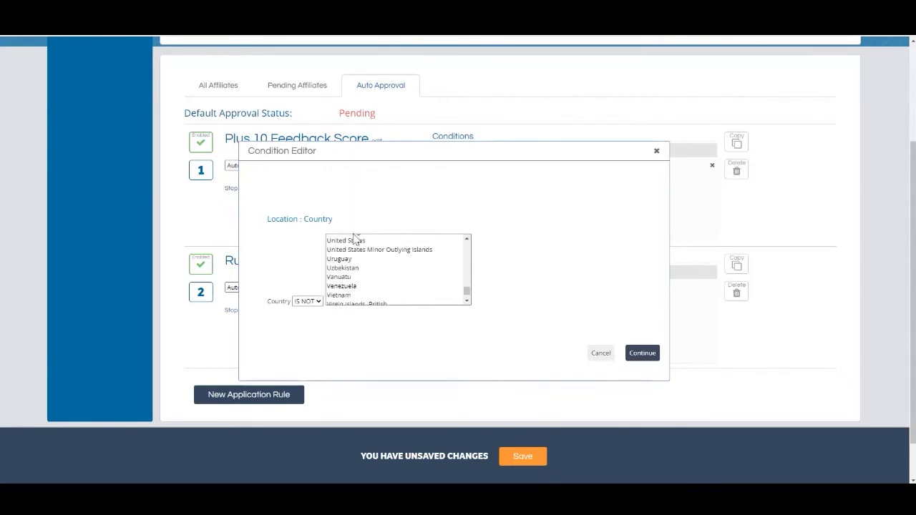
left_click(349, 242)
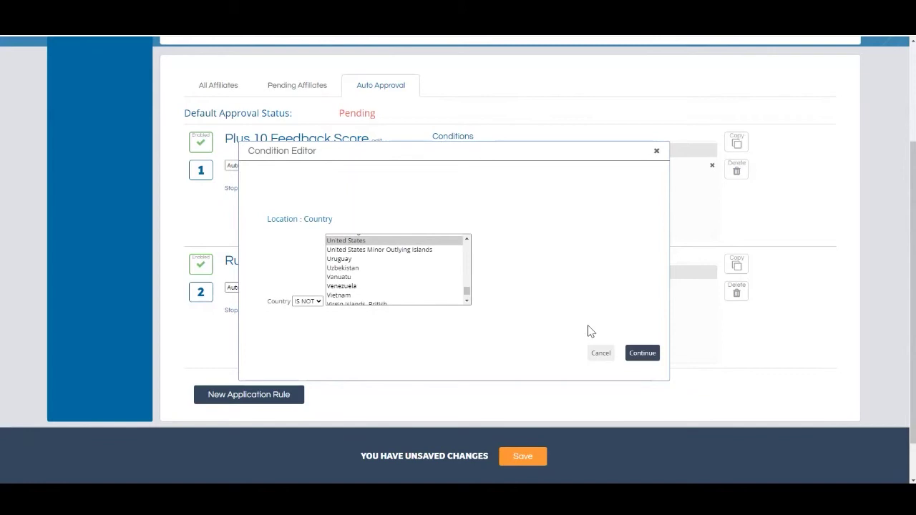
left_click(630, 354)
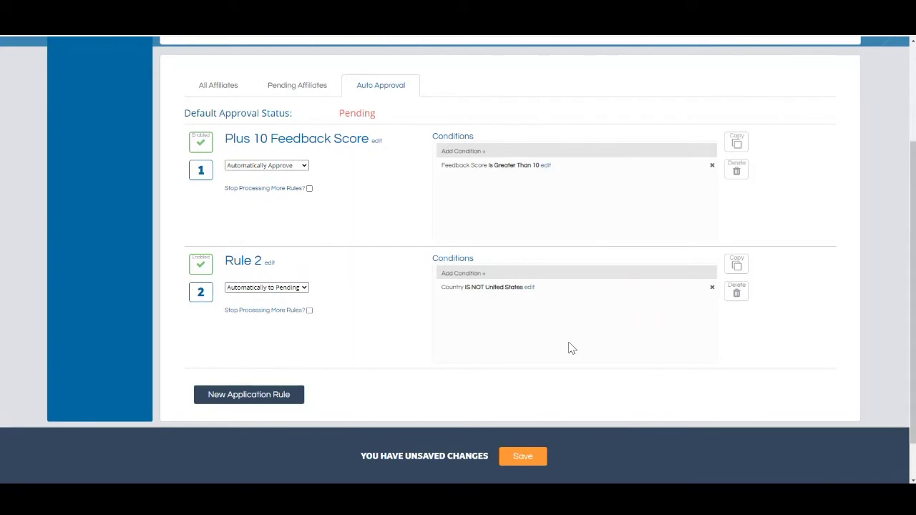
Add a Site uses coupons condition set to Require True on Rule 2
left_click(466, 276)
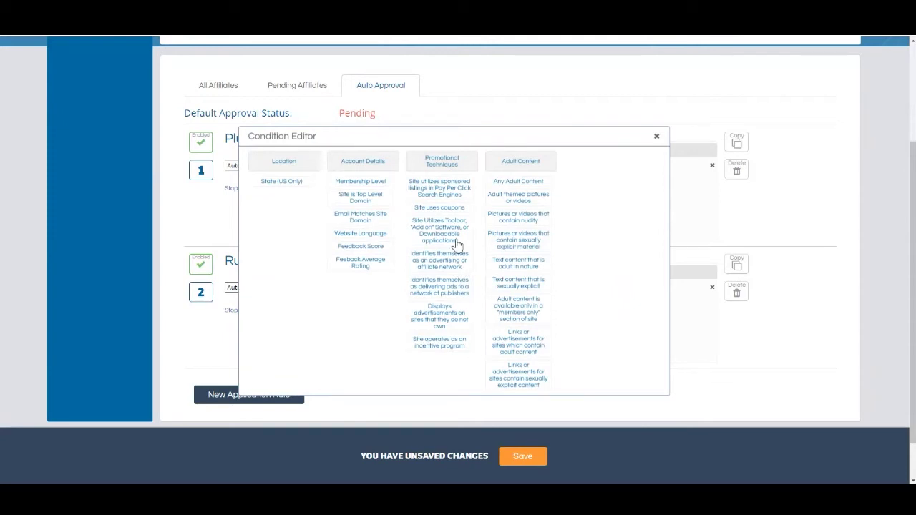
left_click(442, 208)
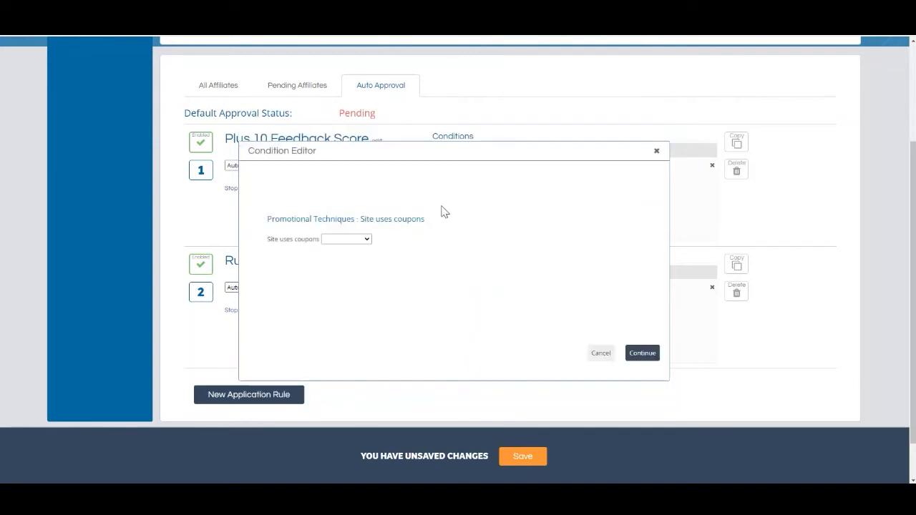
left_click(344, 262)
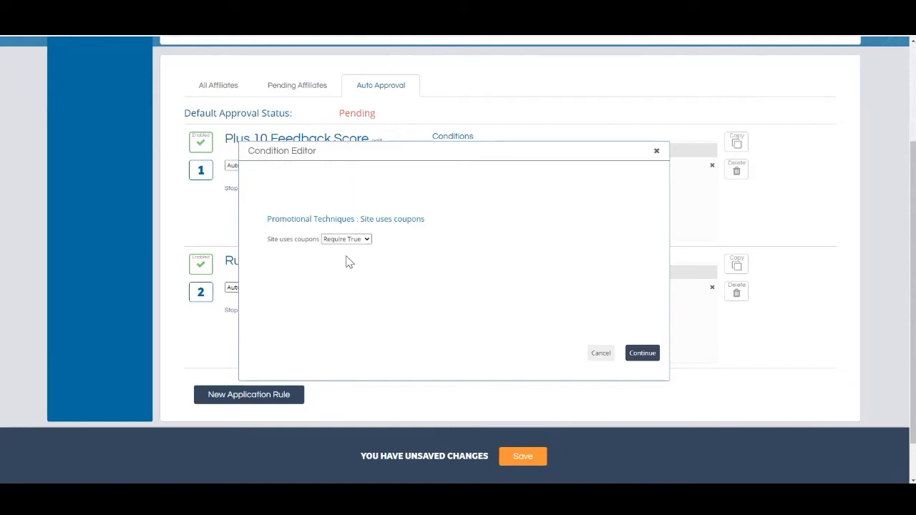
left_click(642, 355)
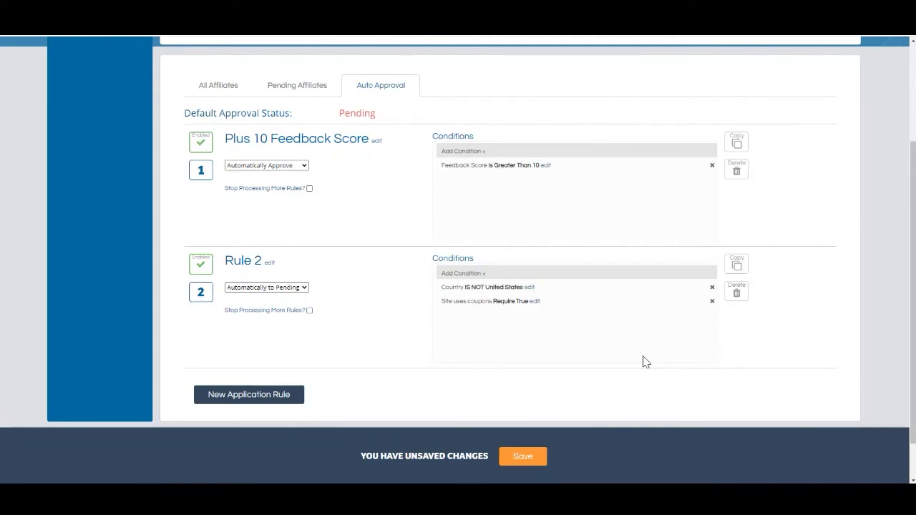
Tick Stop Processing More Rules? on the Plus 10 Feedback Score rule
left_click(310, 189)
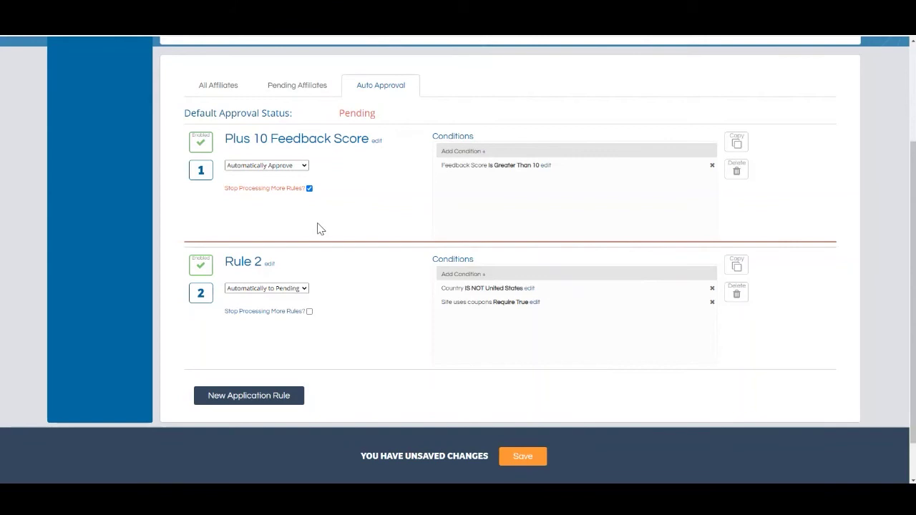
Save both approval rules from the unsaved-changes bar
left_click(504, 457)
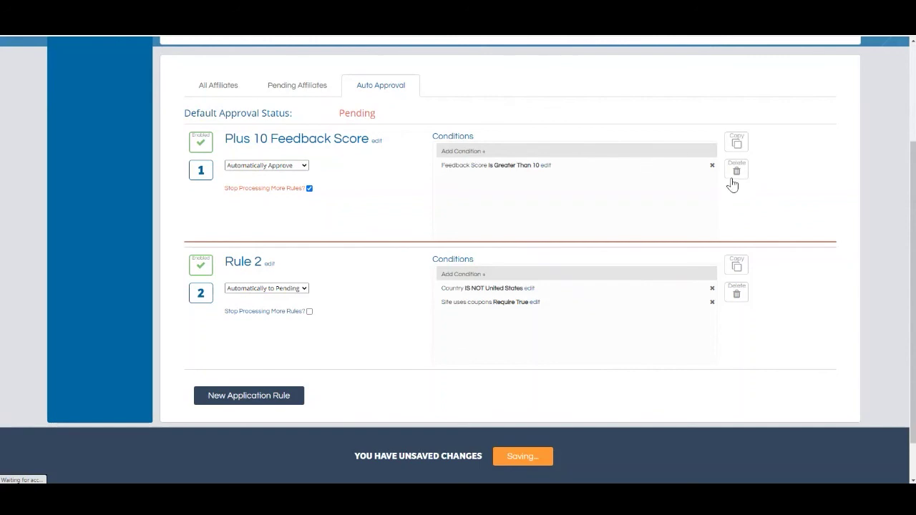
scroll(628, 193, "down", 1)
right_click(629, 193)
left_click(396, 240)
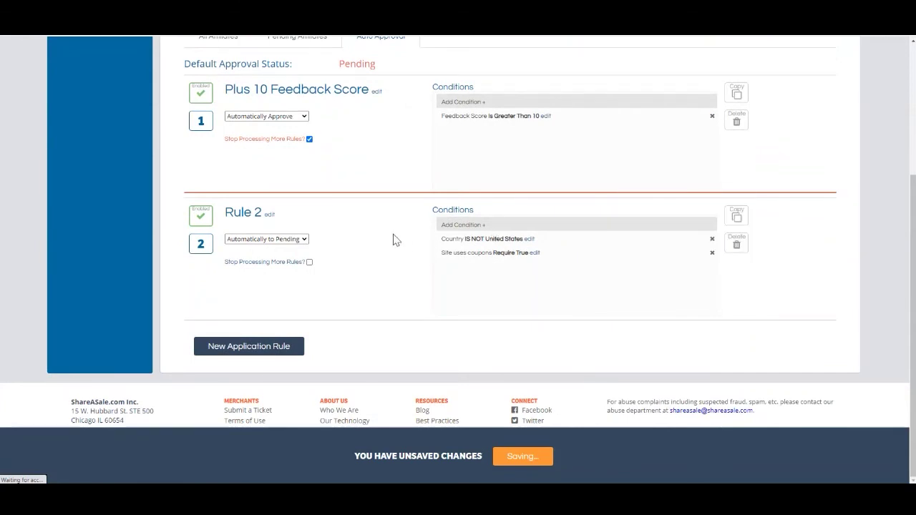
scroll(395, 240, "up", 2)
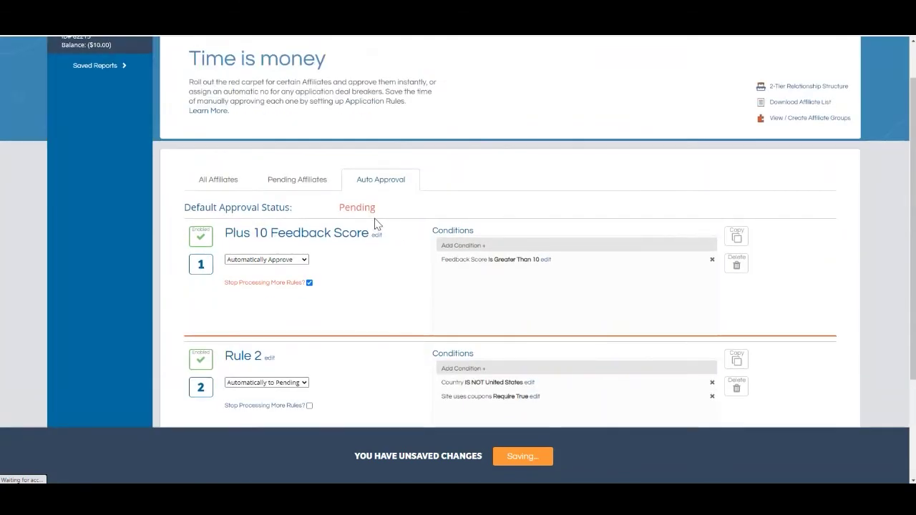